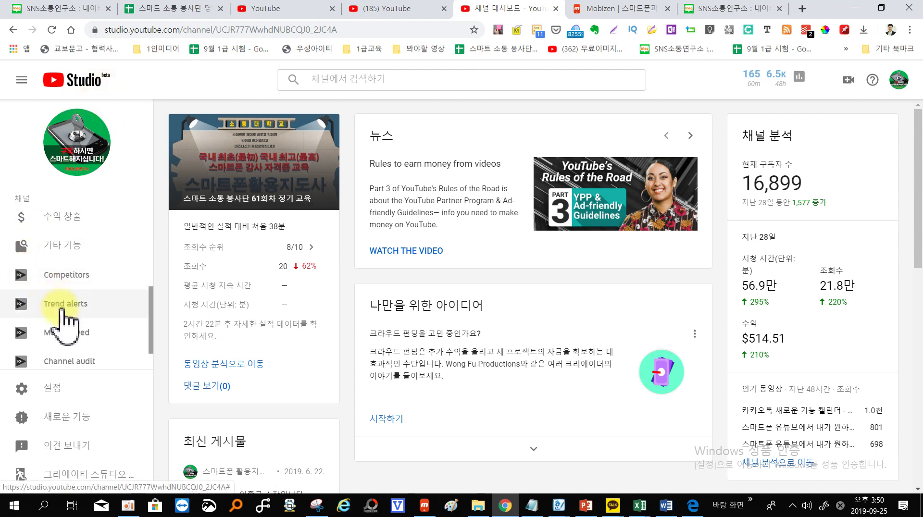
# Look through the studio settings for upload defaults, community and channel keywords, and close them without saving
pyautogui.click(56, 388)
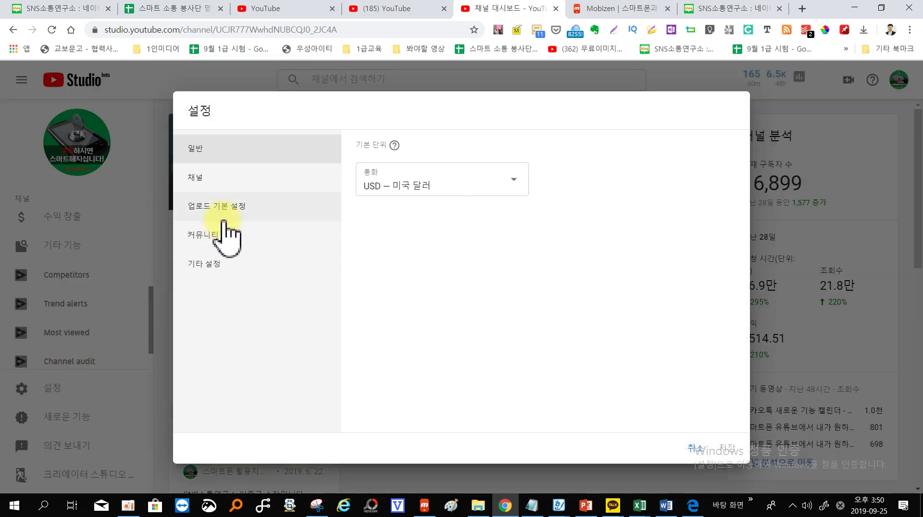
pyautogui.click(238, 211)
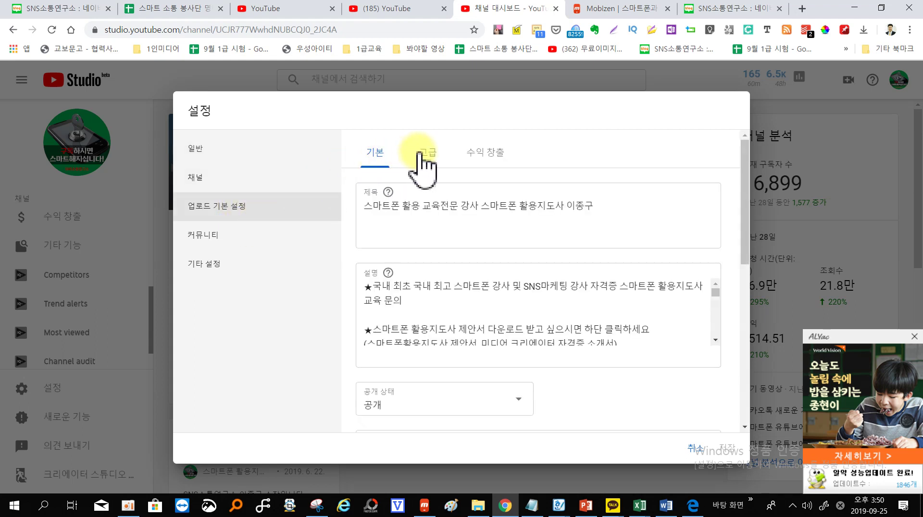
pyautogui.click(427, 153)
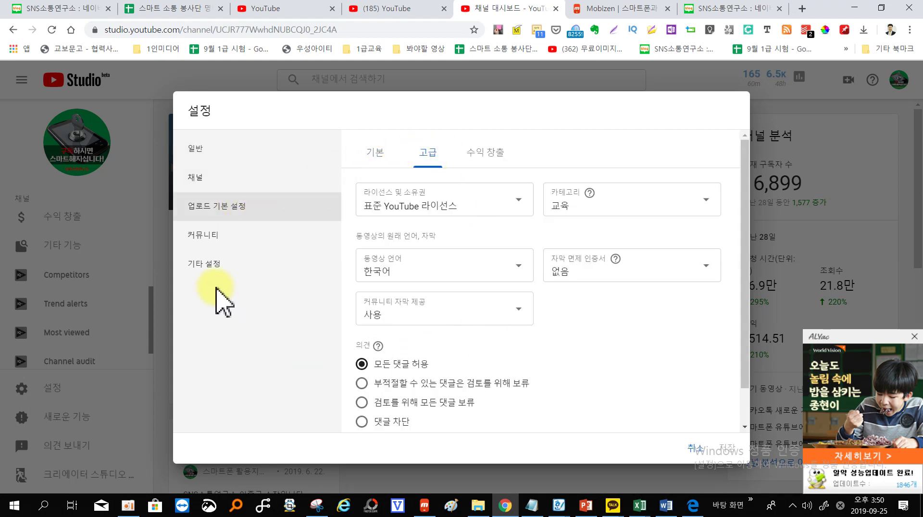
pyautogui.click(217, 239)
pyautogui.click(219, 179)
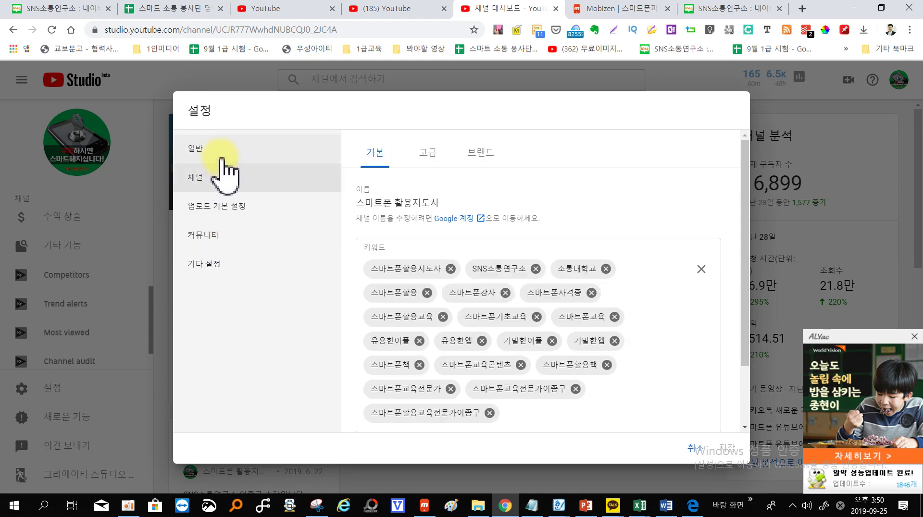
pyautogui.scroll(-3, 569, 289)
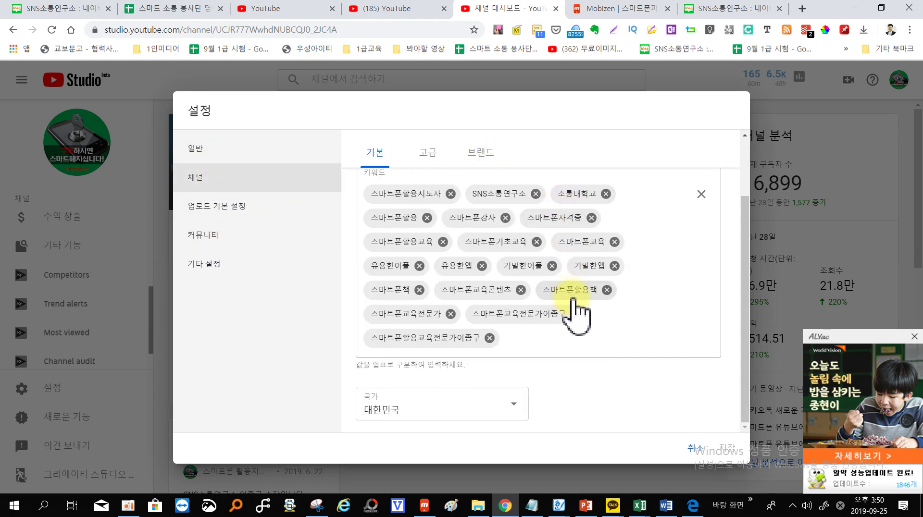
pyautogui.click(693, 451)
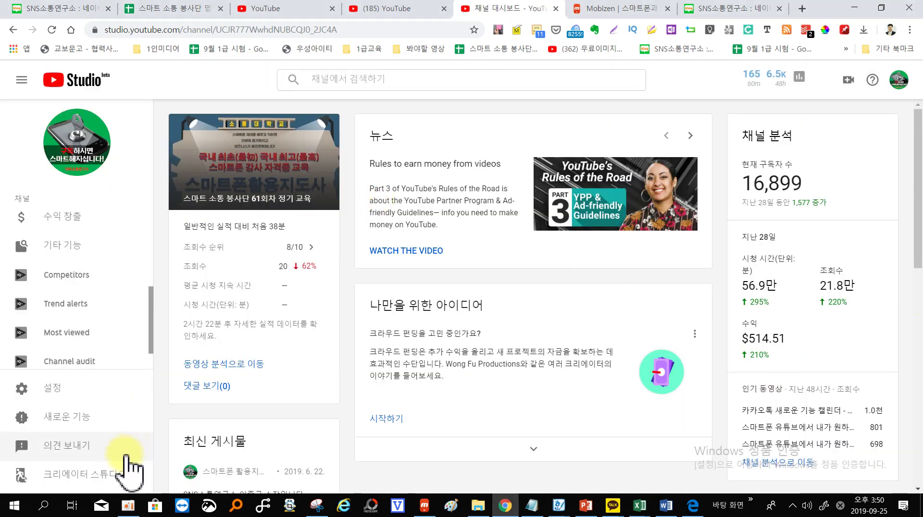
# Switch back to the classic Creator Studio, skipping the feedback survey
pyautogui.click(98, 478)
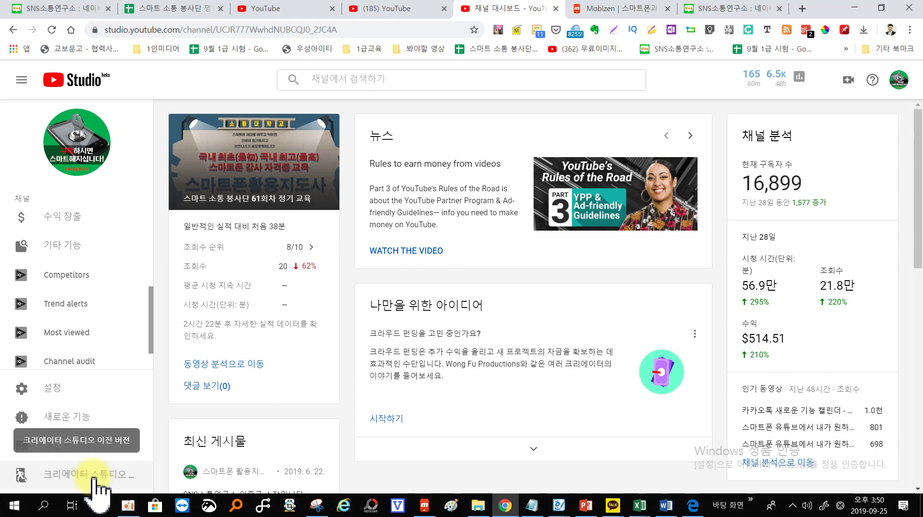
pyautogui.click(94, 479)
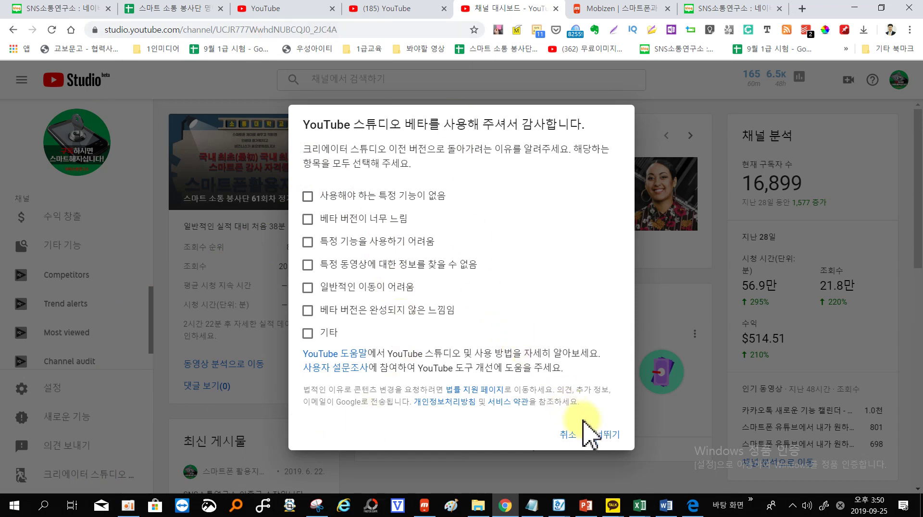
pyautogui.click(604, 435)
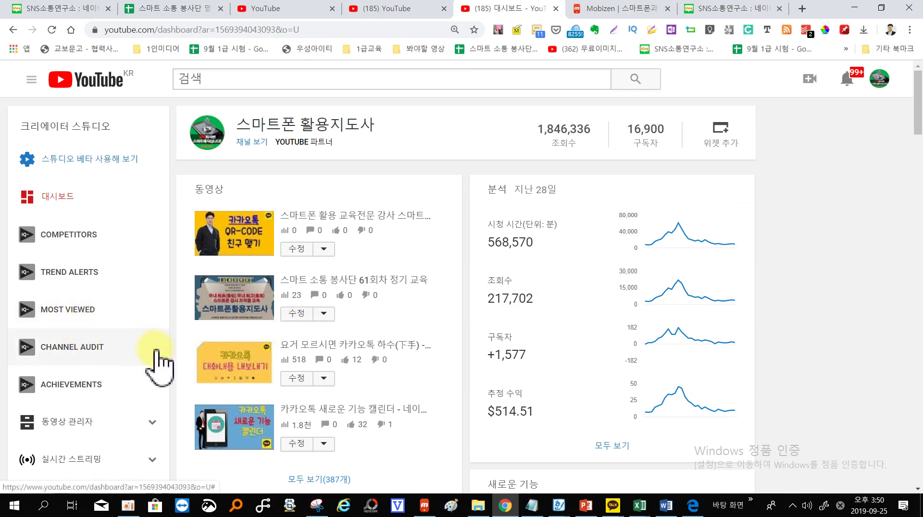
# Open the channel's status and features page and review the copyright, community guidelines and feature eligibility sections
pyautogui.scroll(-3, 169, 387)
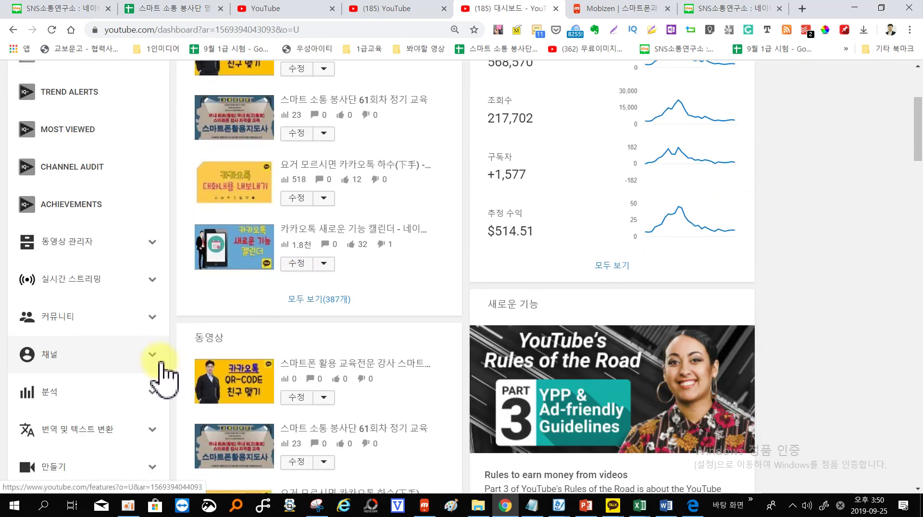
pyautogui.click(153, 357)
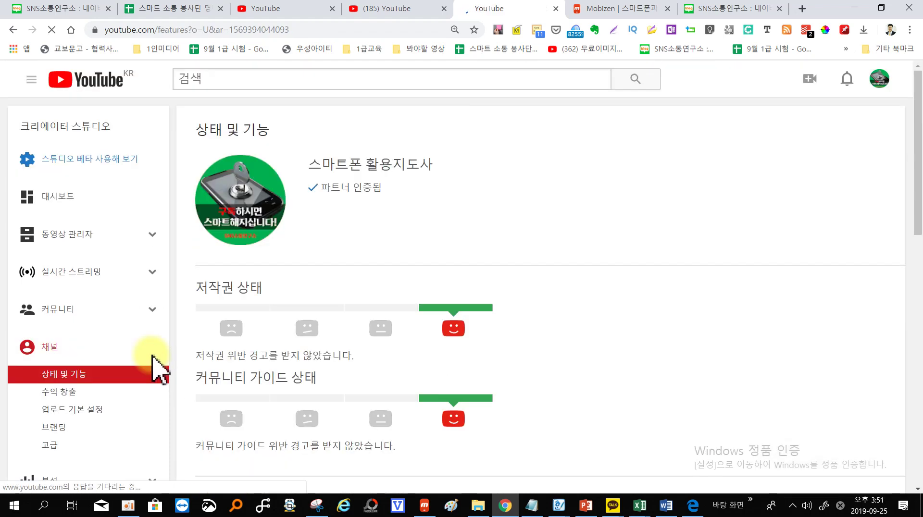
pyautogui.scroll(-4, 153, 370)
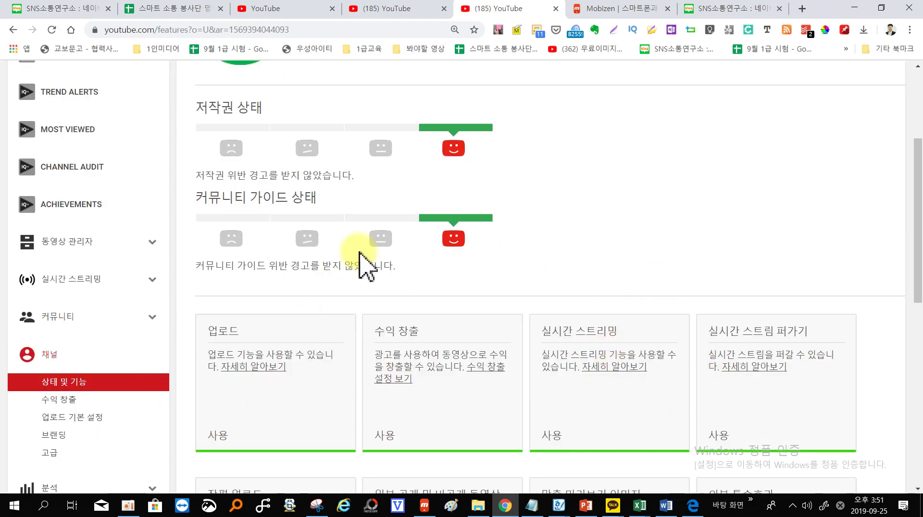
pyautogui.scroll(-3, 145, 311)
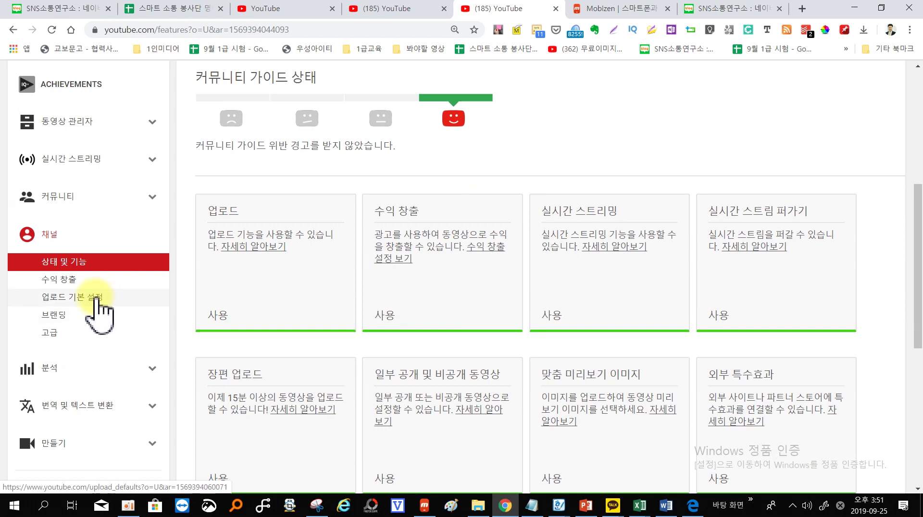
# Open the channel's upload defaults, review the description, comment, monetization and language settings, and save them
pyautogui.click(97, 300)
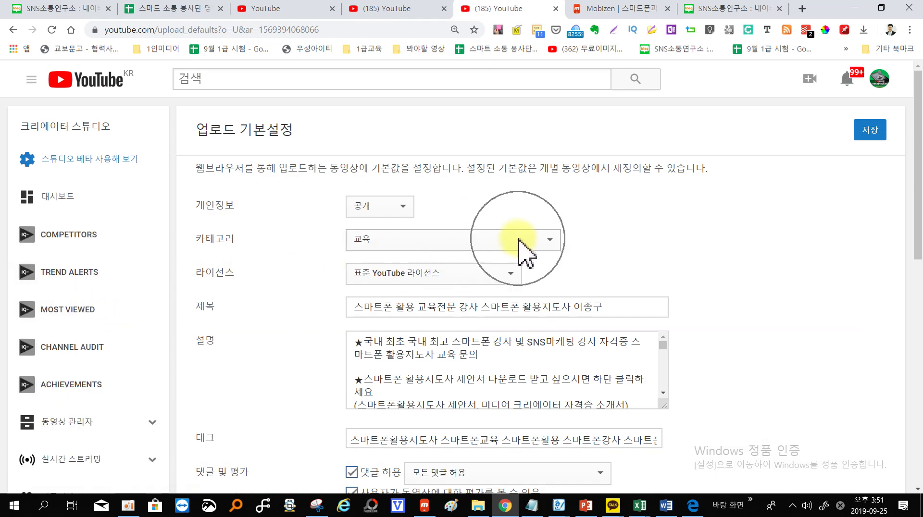
pyautogui.scroll(-3, 519, 241)
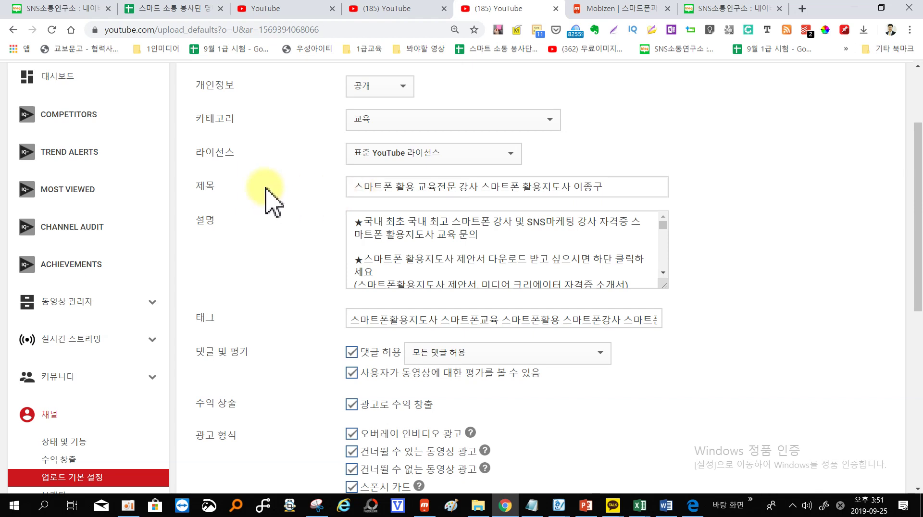
pyautogui.moveTo(664, 274); pyautogui.dragTo(663, 273)
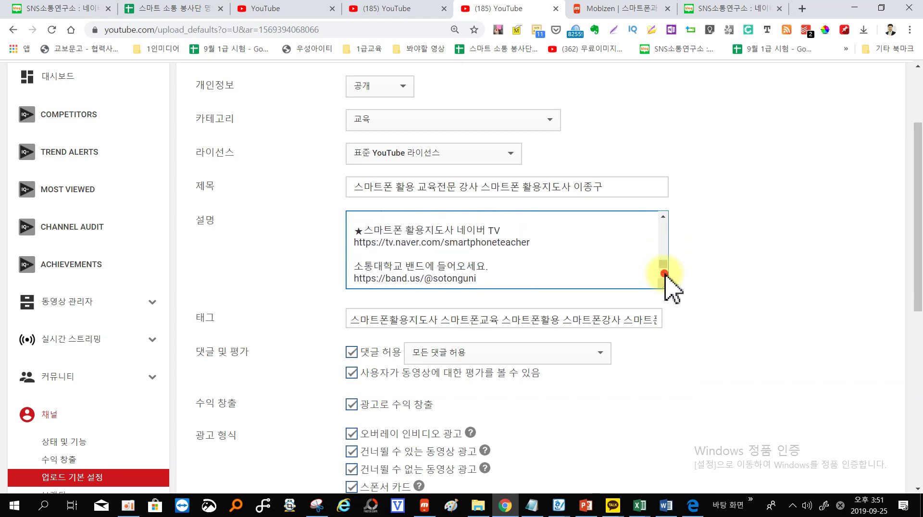
pyautogui.click(434, 273)
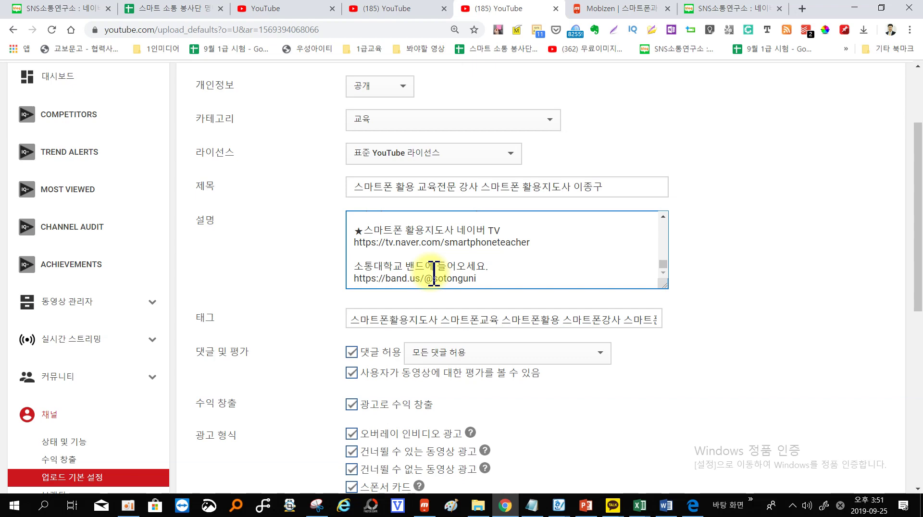
pyautogui.scroll(-5, 428, 267)
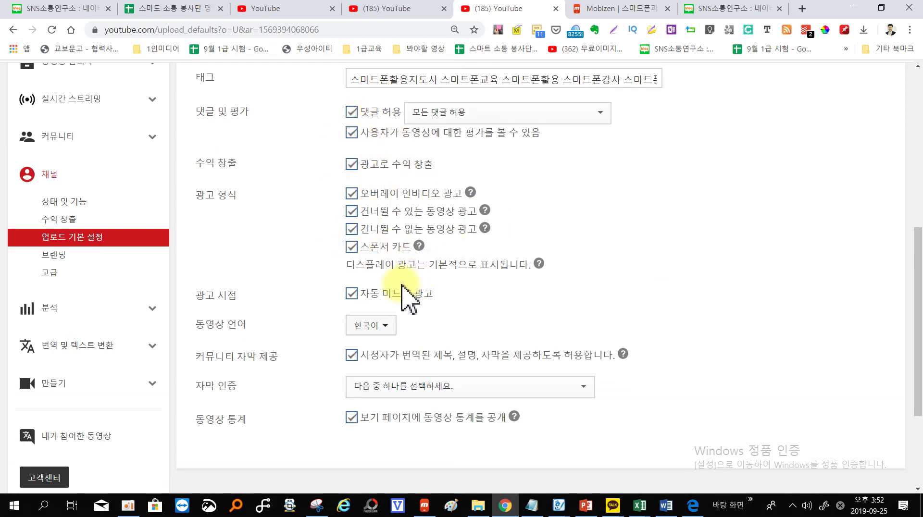
pyautogui.scroll(6, 423, 298)
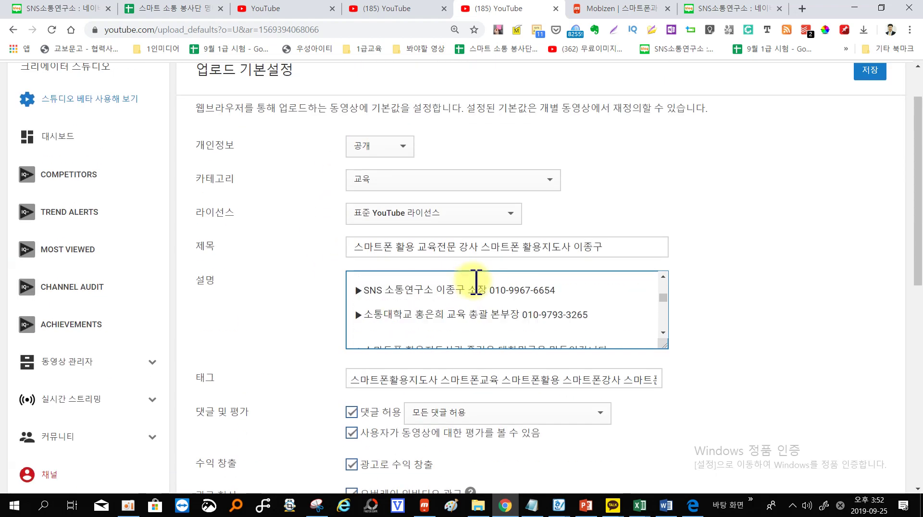
pyautogui.click(872, 72)
pyautogui.scroll(2, 876, 81)
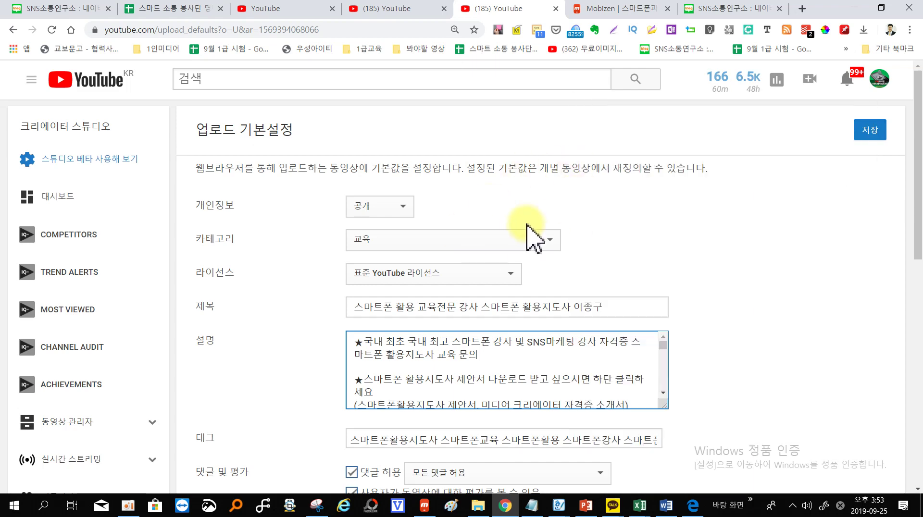
pyautogui.scroll(-5, 553, 266)
pyautogui.scroll(5, 592, 232)
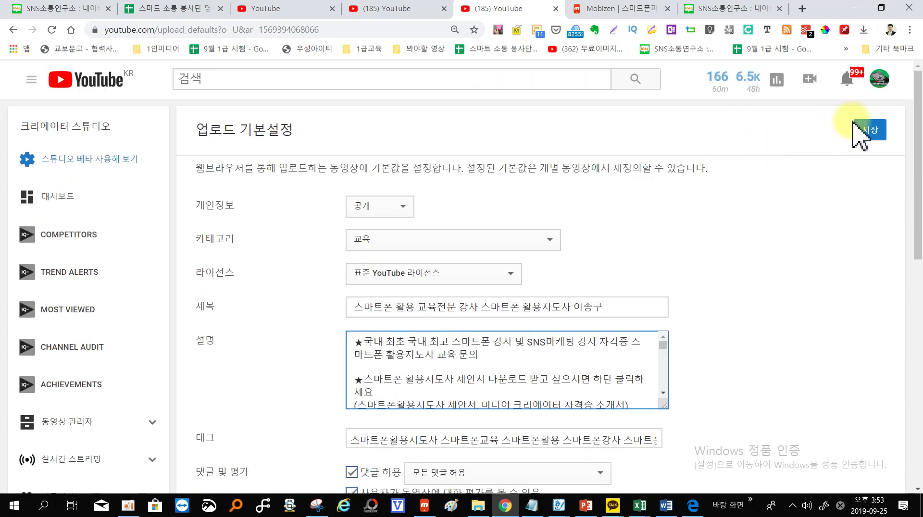
# Open the channel's branding page and delete the existing watermark
pyautogui.scroll(-6, 861, 128)
pyautogui.click(64, 316)
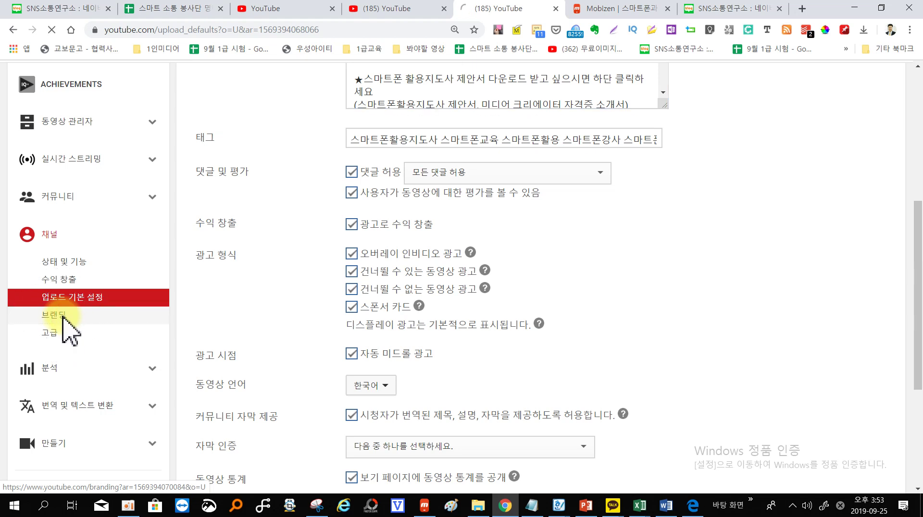
pyautogui.click(64, 317)
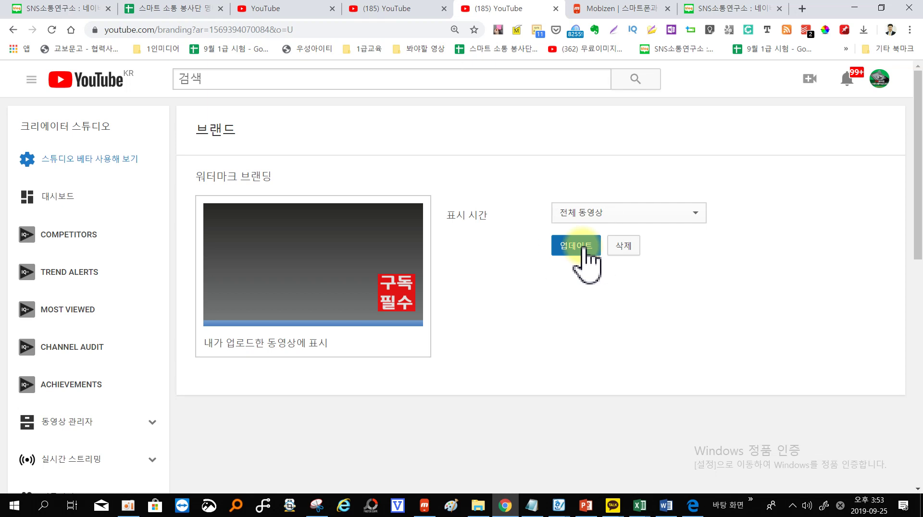
pyautogui.scroll(-3, 76, 391)
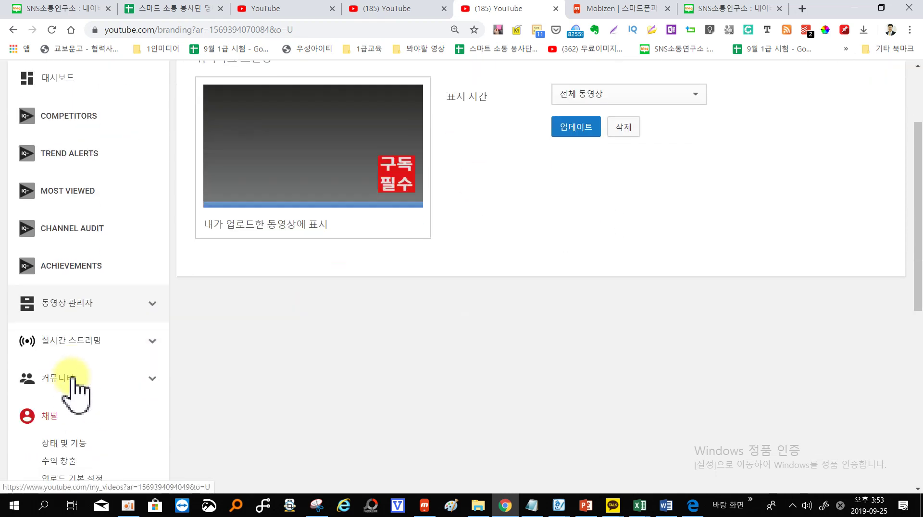
pyautogui.scroll(-1, 93, 387)
pyautogui.scroll(5, 358, 362)
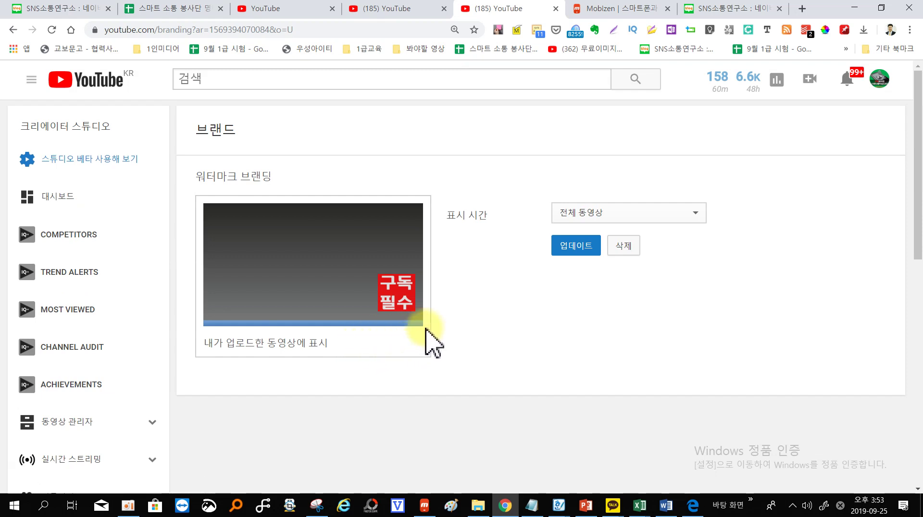
pyautogui.click(629, 242)
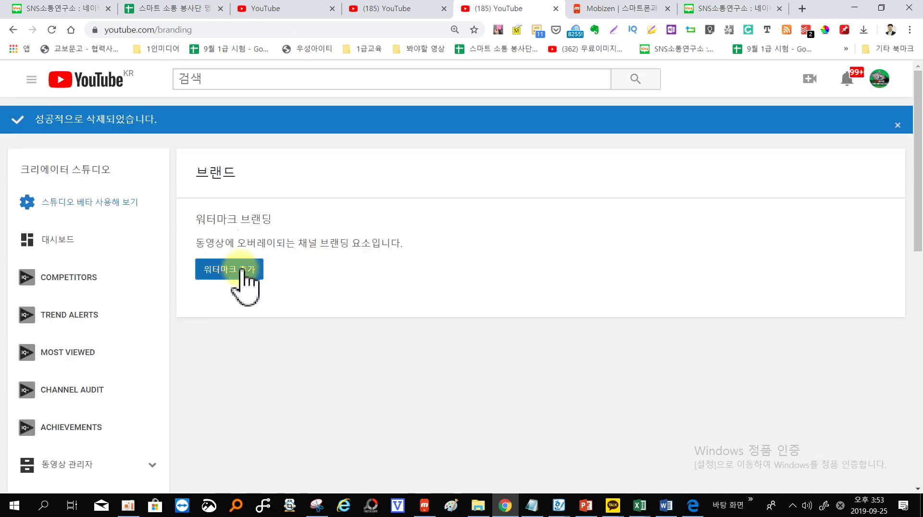
# Upload 구독필수.png from the 유튜브 교육자료 folder as the channel's new watermark image
pyautogui.click(238, 272)
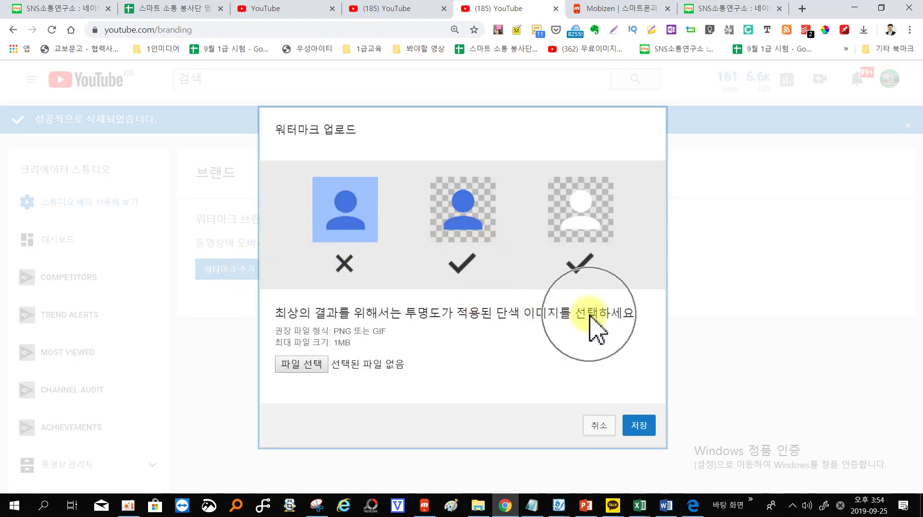
pyautogui.click(313, 365)
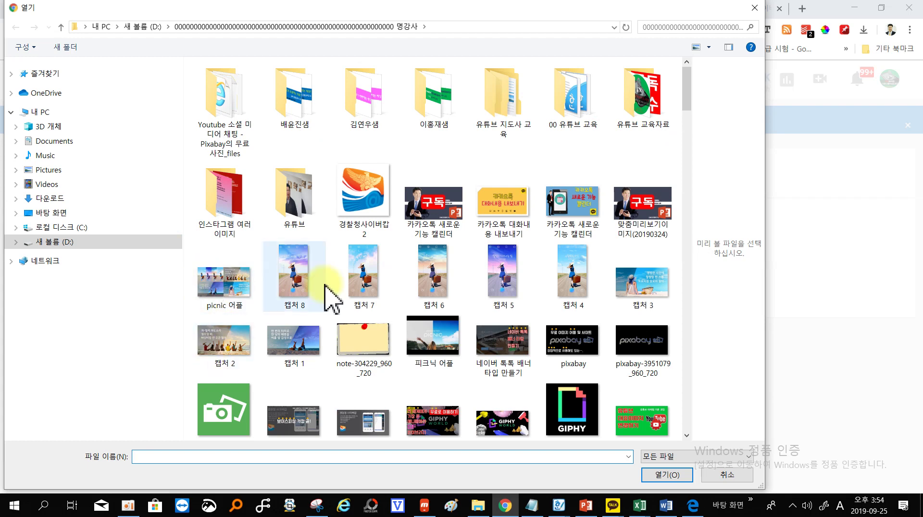
pyautogui.click(661, 113)
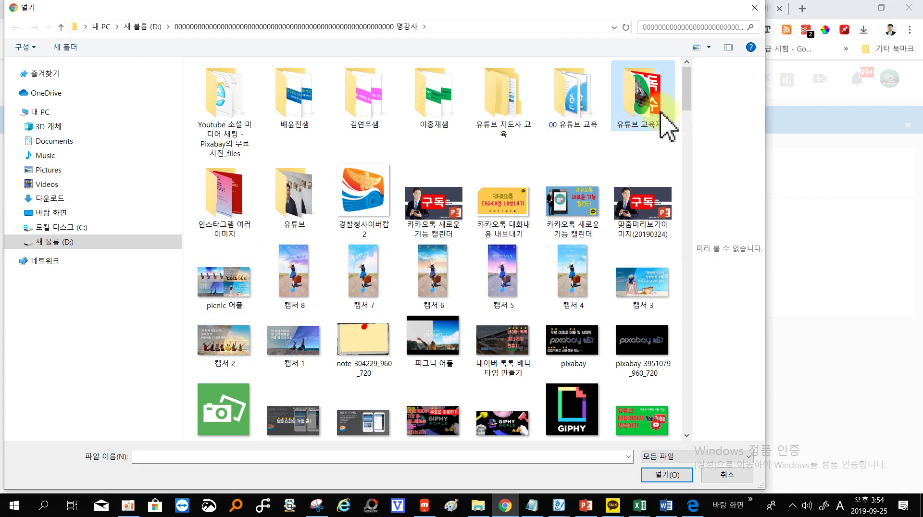
pyautogui.doubleClick(661, 113)
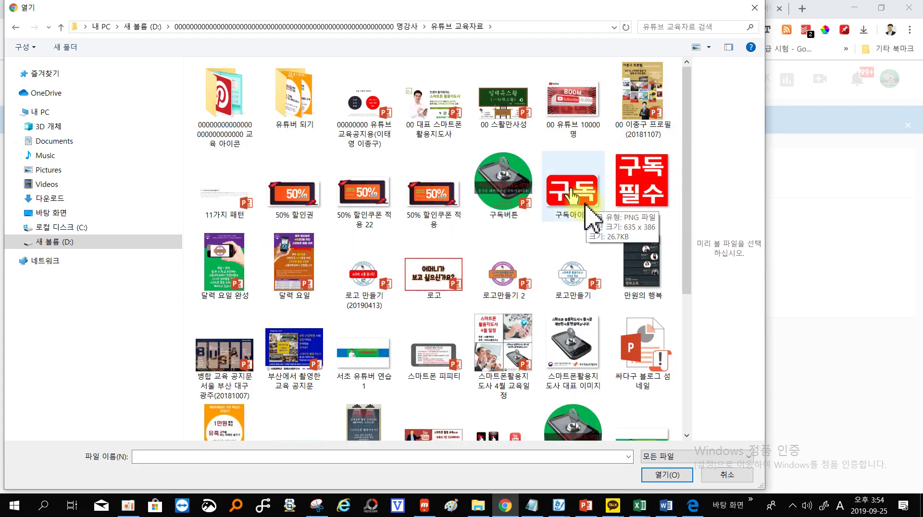
pyautogui.click(633, 184)
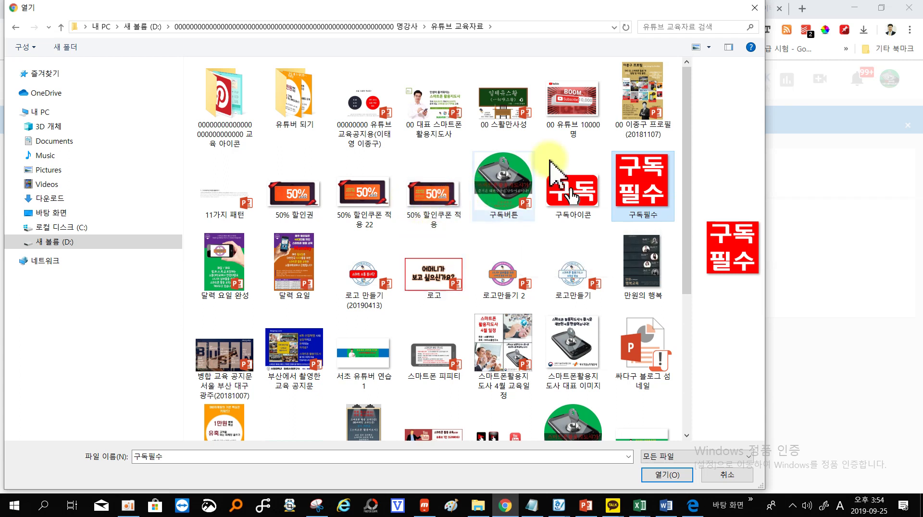
pyautogui.scroll(-5, 598, 205)
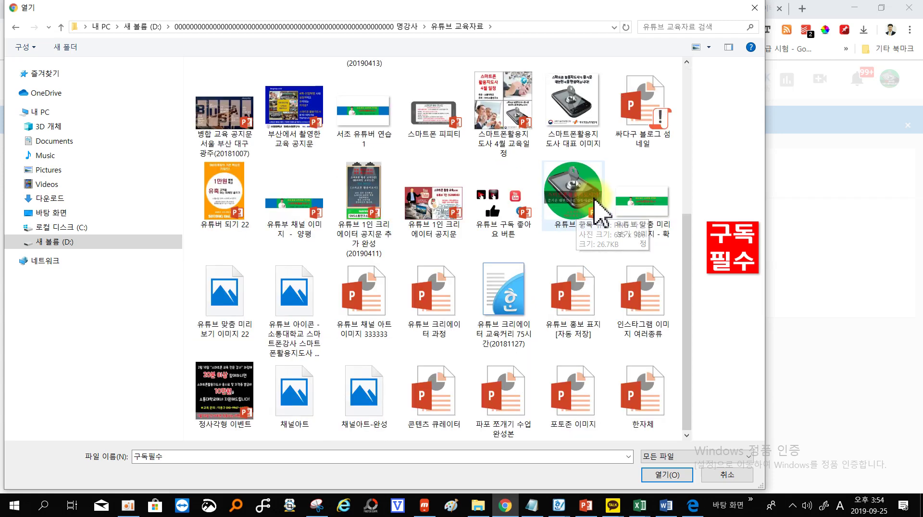
pyautogui.scroll(5, 601, 206)
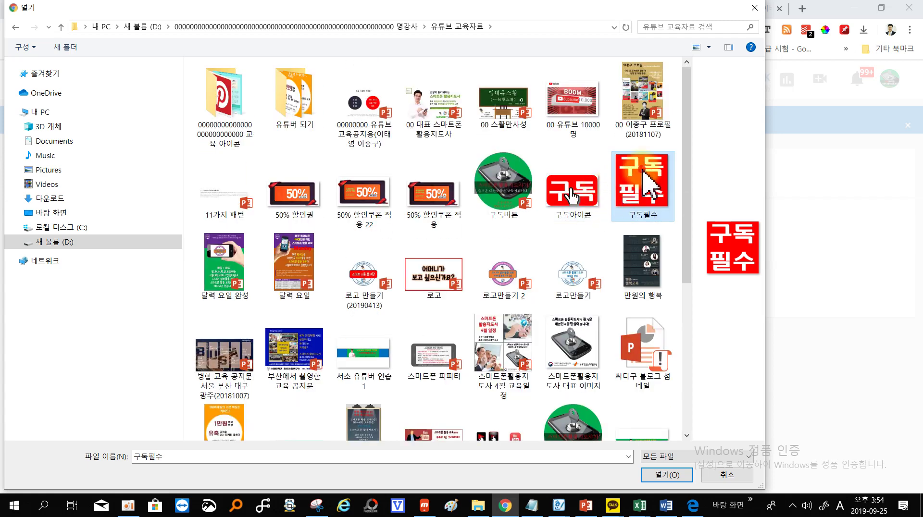
pyautogui.click(659, 476)
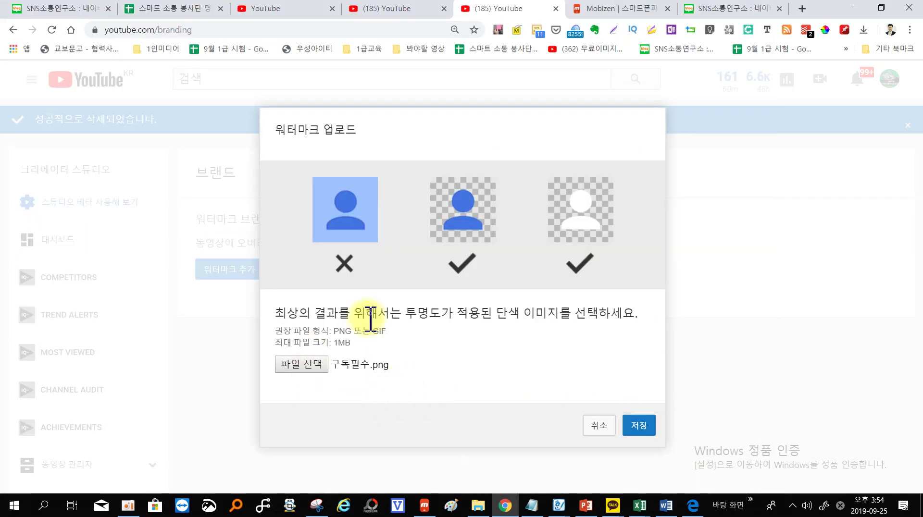
pyautogui.click(649, 433)
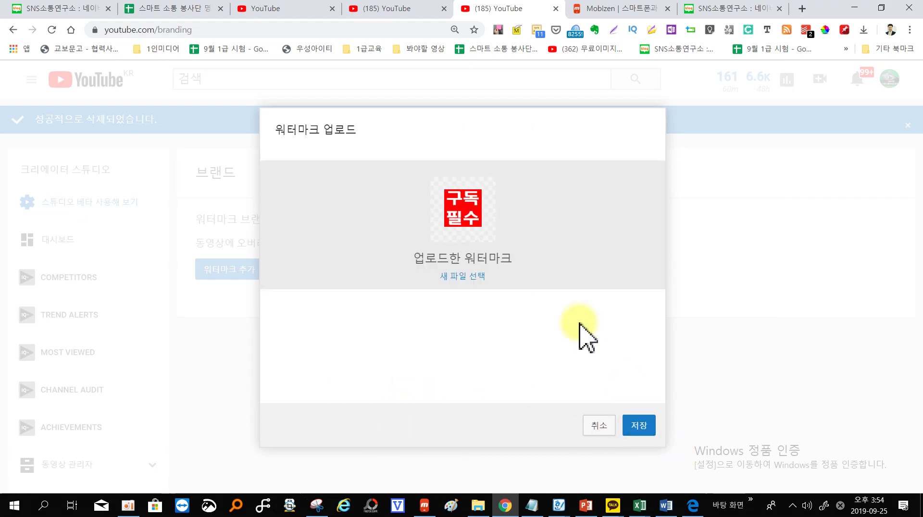
# Save the uploaded watermark, set its display time to the entire video (전체 동영상), and update the branding
pyautogui.click(647, 428)
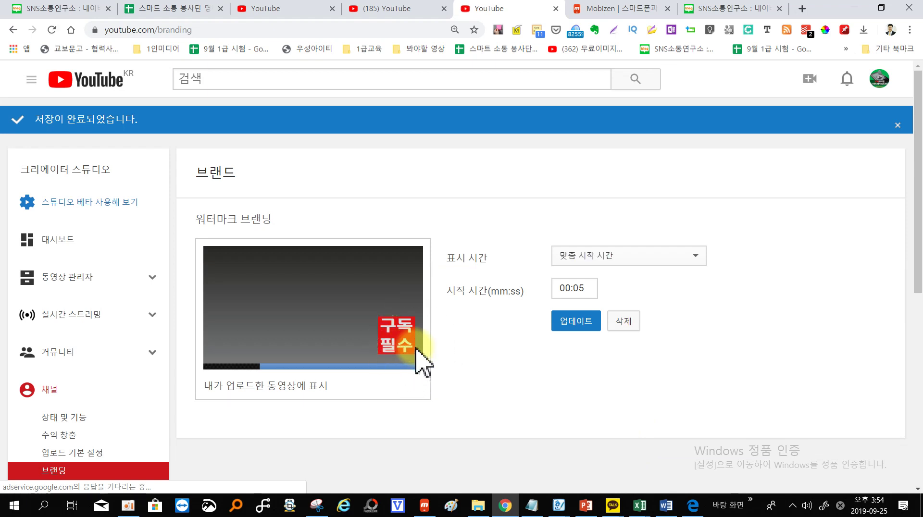
pyautogui.click(651, 258)
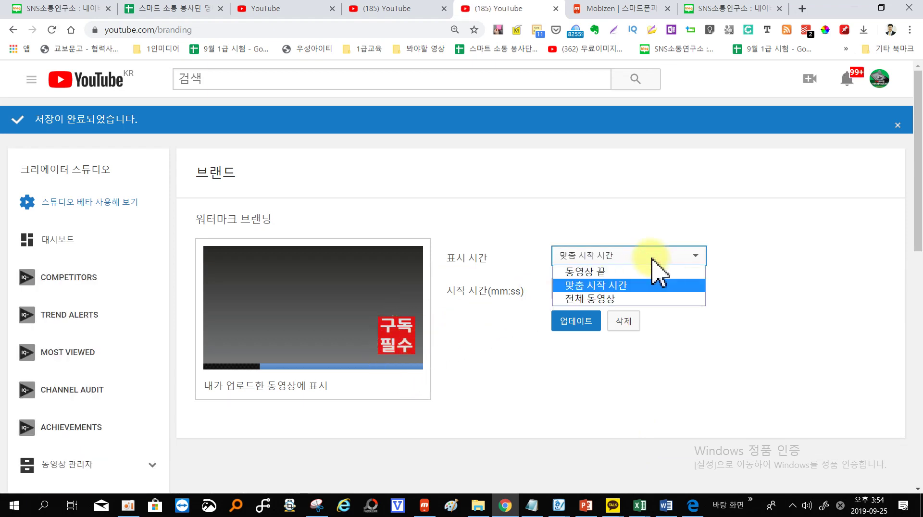
pyautogui.click(614, 300)
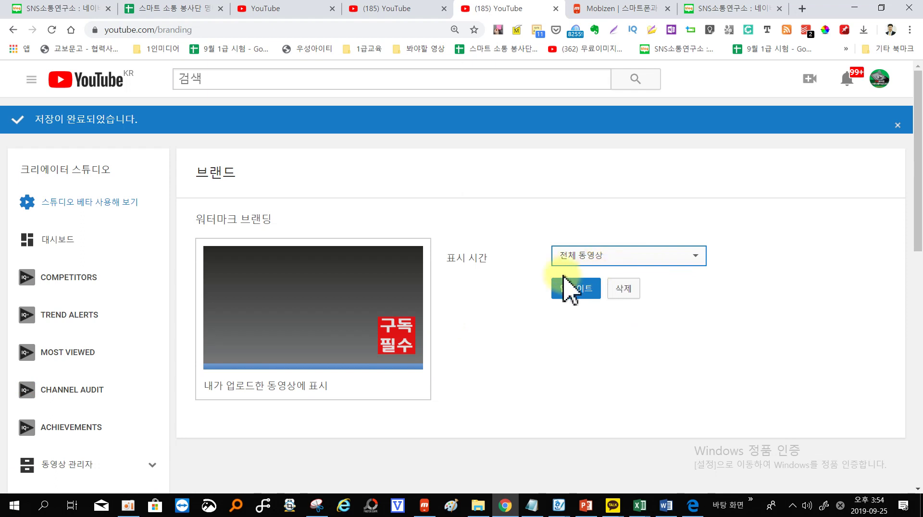
pyautogui.click(581, 287)
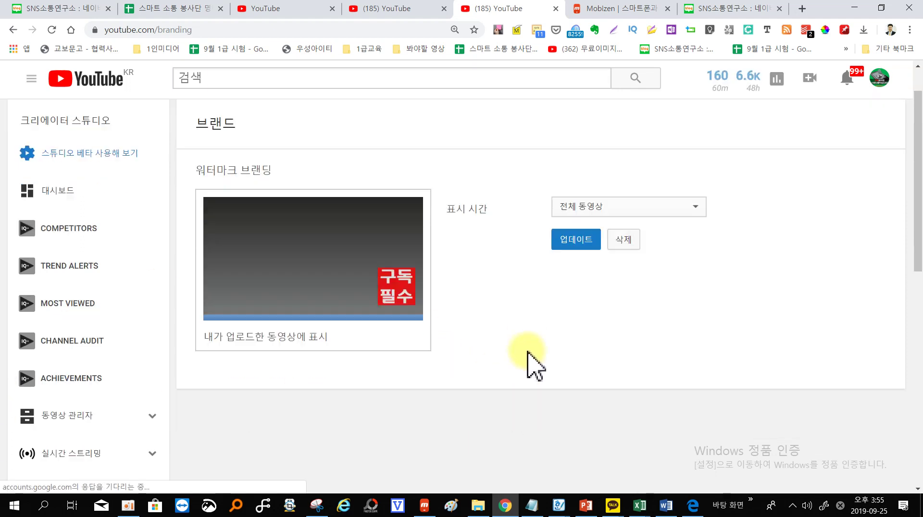
# Open the channel's advanced settings and review the country, keywords, advertising, AdWords account linking, associated website and subscriber count sections
pyautogui.scroll(-2, 526, 361)
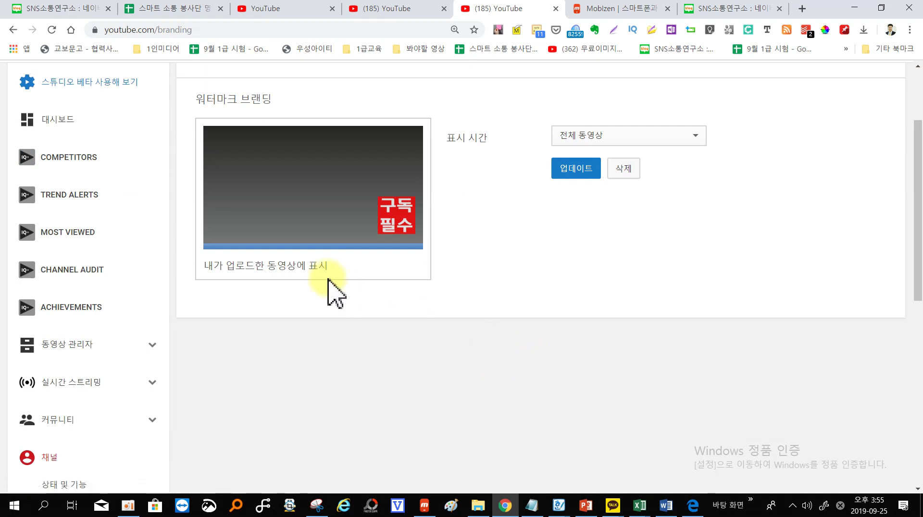
pyautogui.scroll(-3, 290, 322)
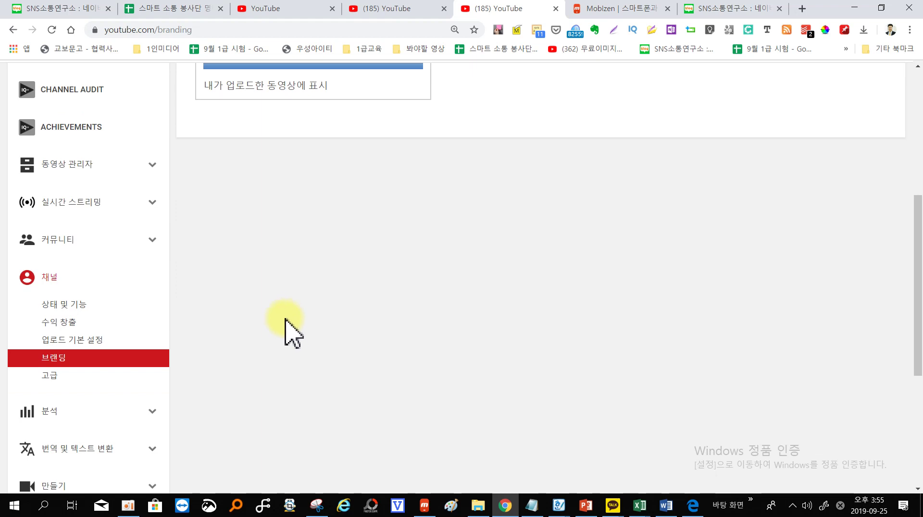
pyautogui.click(64, 379)
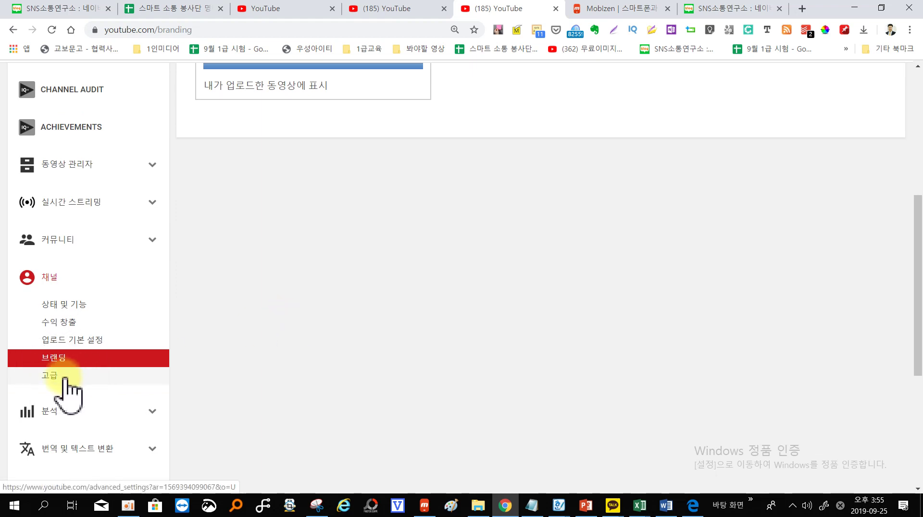
pyautogui.click(64, 378)
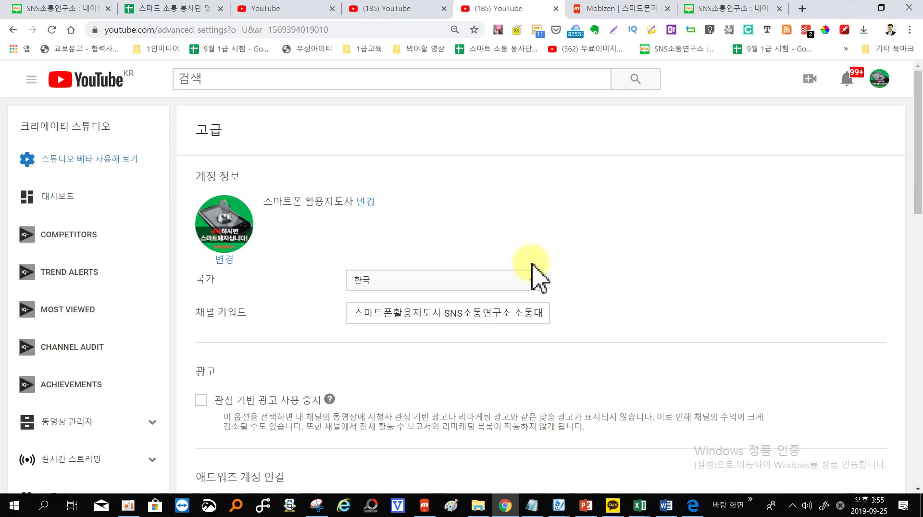
pyautogui.scroll(-3, 538, 278)
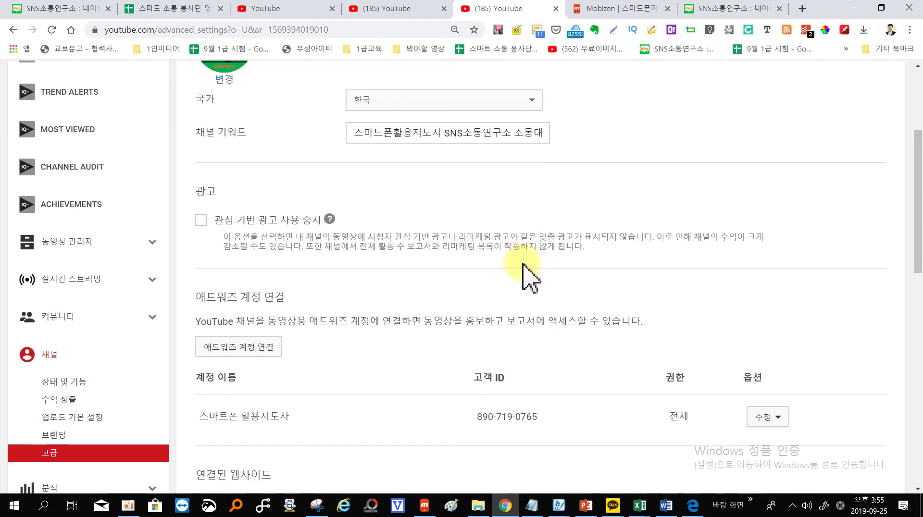
pyautogui.scroll(-2, 524, 269)
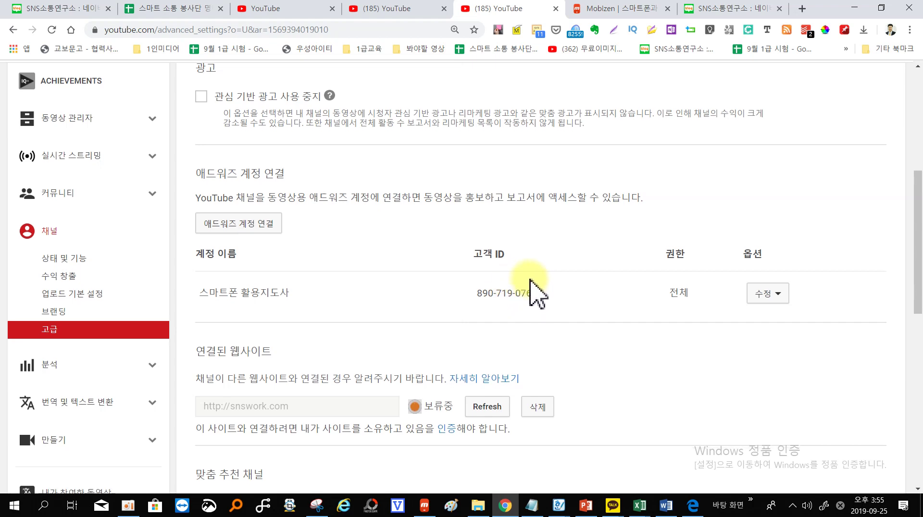
pyautogui.scroll(-3, 534, 291)
pyautogui.scroll(-3, 515, 283)
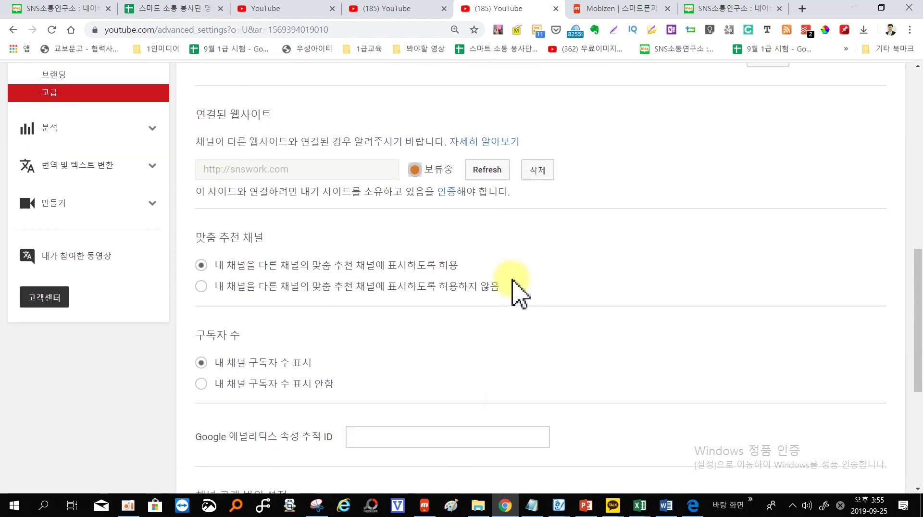
pyautogui.scroll(-3, 519, 293)
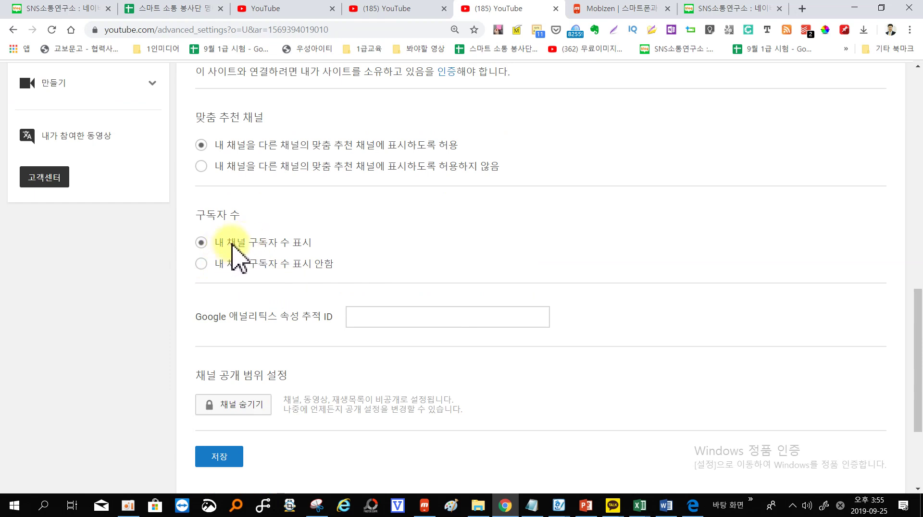
# Allow the channel to appear in other channels' recommendations and save the advanced settings
pyautogui.click(237, 145)
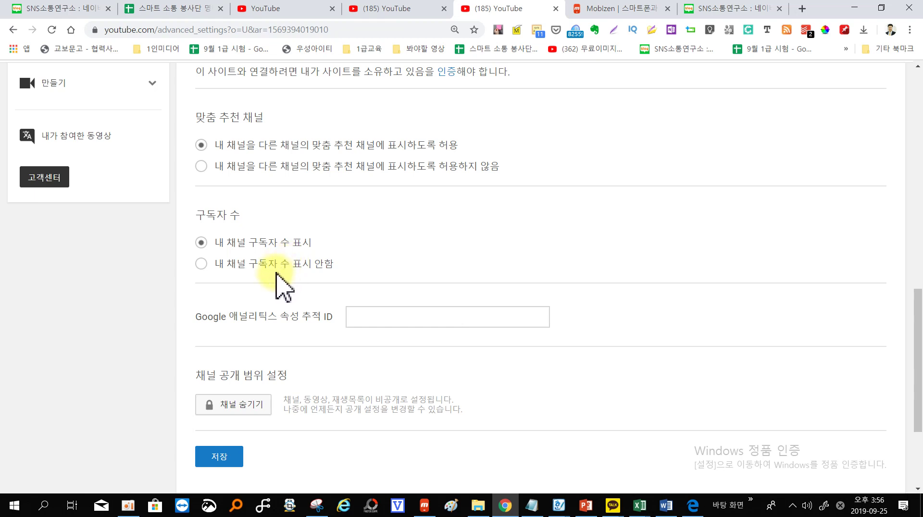
pyautogui.scroll(-3, 309, 299)
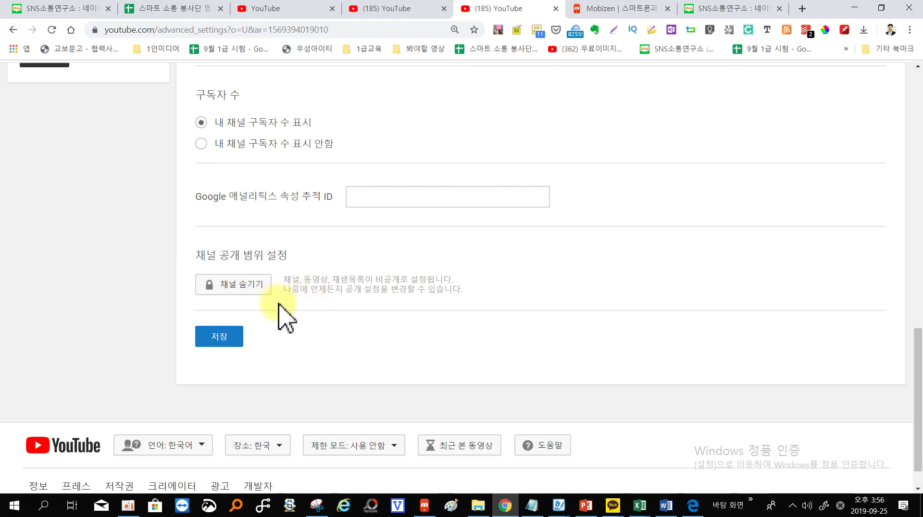
pyautogui.click(223, 338)
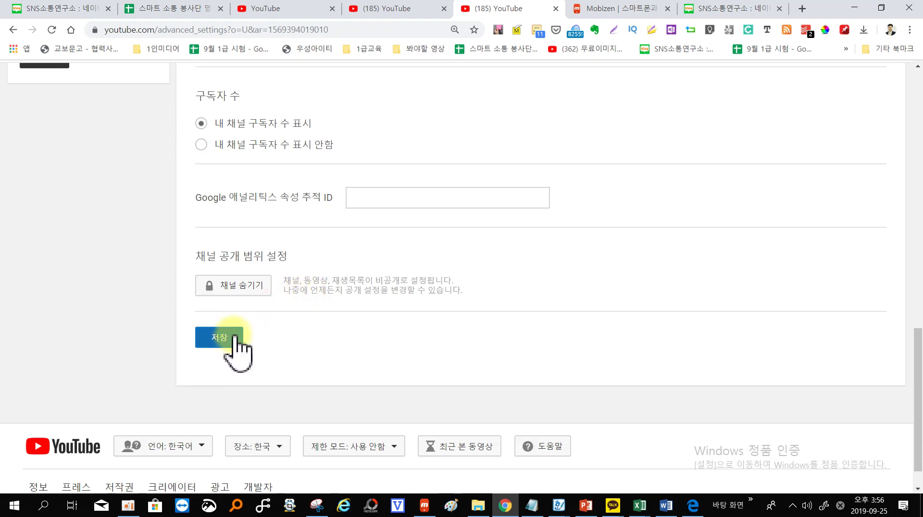
pyautogui.scroll(3, 236, 346)
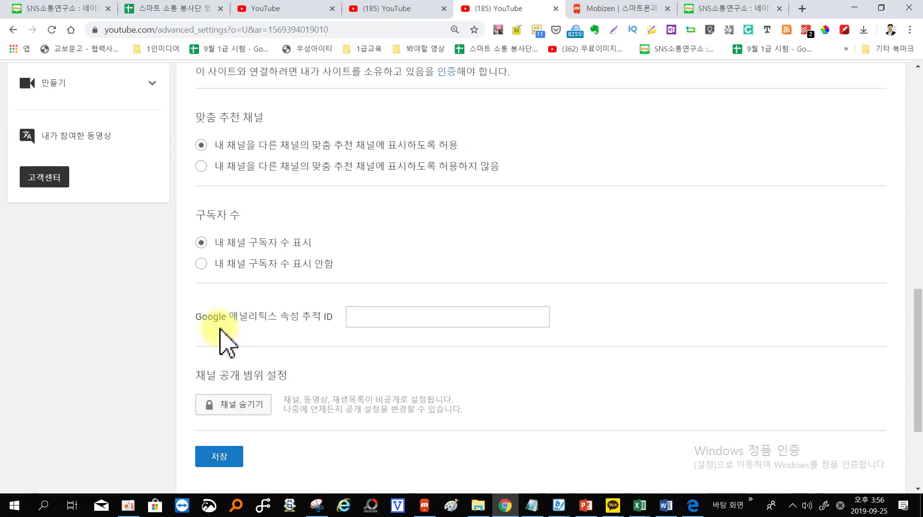